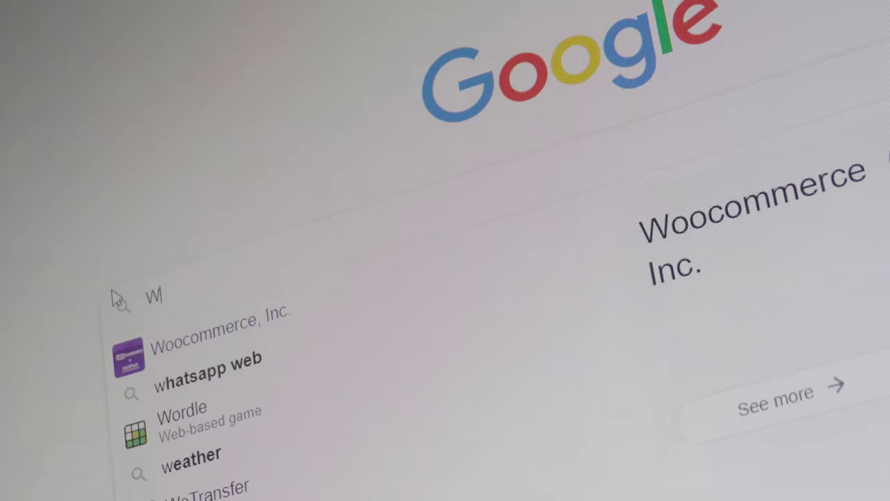
# Type 'sof' into the Google search box to get 'what software' suggestions.
pyautogui.write('sof')
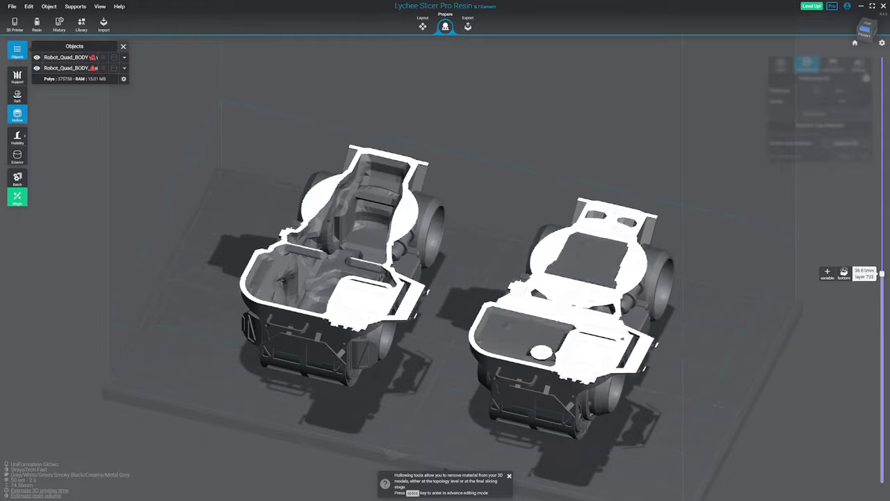
# Raise the Lychee layer slider to preview higher hollowed cross-sections of both robot bodies.
pyautogui.moveTo(881, 220); pyautogui.dragTo(881, 197)
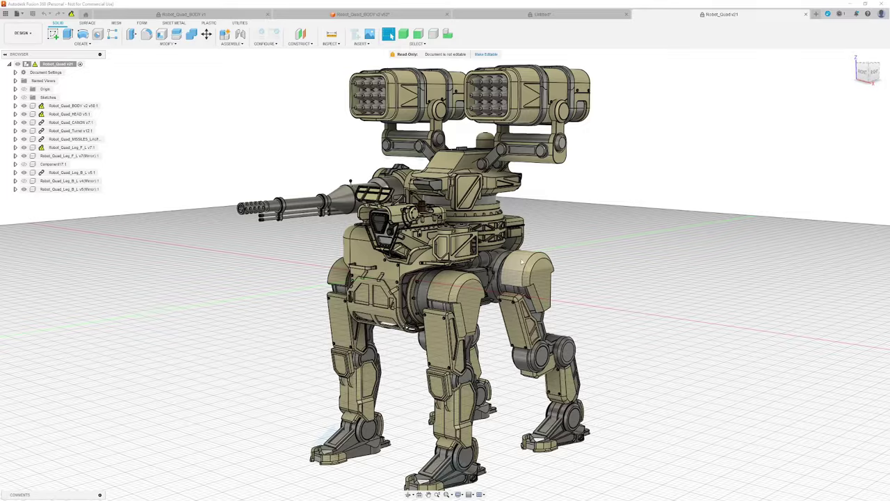
# Orbit the Fusion view to see the quadruped robot assembly from the side.
pyautogui.keyDown('shift'); pyautogui.moveTo(522, 261); pyautogui.dragTo(555, 265, button='middle'); pyautogui.keyUp('shift')
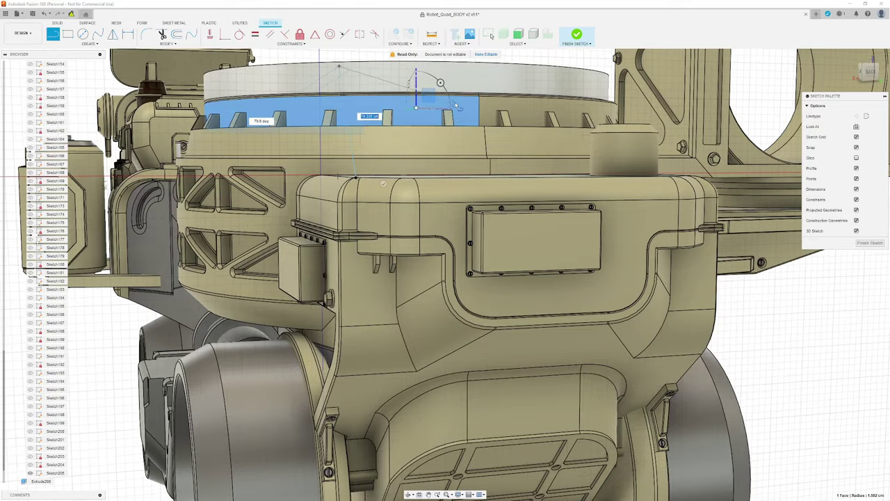
# Move the sketch lines on the robot body's round top 0.283 cm along X with Move/Copy.
pyautogui.keyDown('shift'); pyautogui.moveTo(457, 81); pyautogui.dragTo(493, 139, button='middle'); pyautogui.keyUp('shift')
pyautogui.scroll(5, 487, 83)
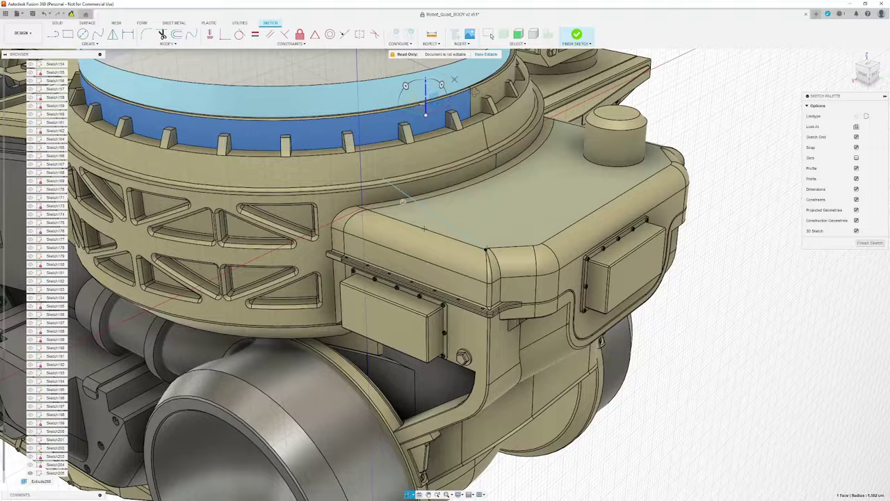
pyautogui.scroll(-10, 491, 182)
pyautogui.scroll(-3, 491, 183)
pyautogui.scroll(10, 491, 182)
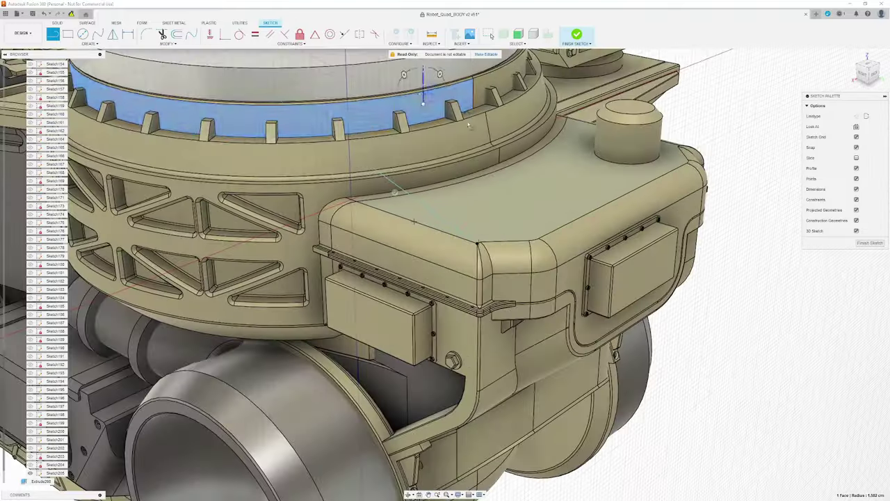
pyautogui.rightClick(541, 248)
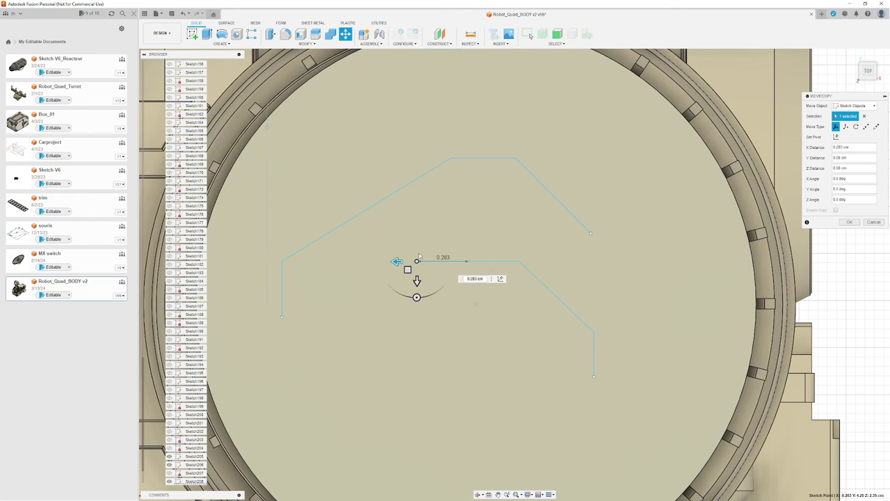
pyautogui.click(446, 254)
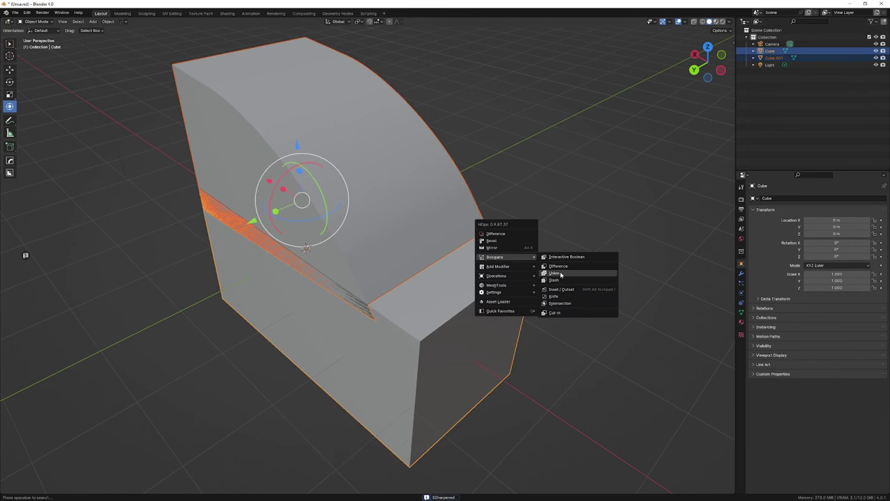
# Union the two cubes with the HardOps boolean and orbit around the merged shape.
pyautogui.click(560, 274)
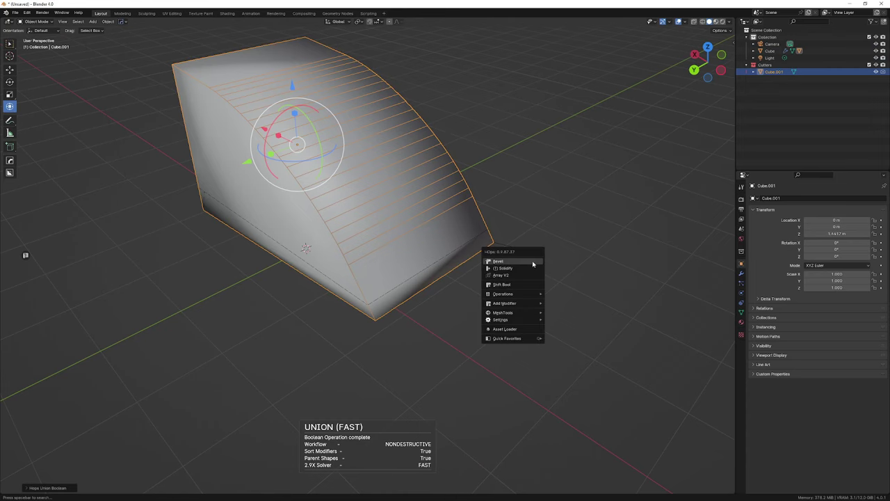
pyautogui.moveTo(533, 263); pyautogui.dragTo(489, 181, button='middle')
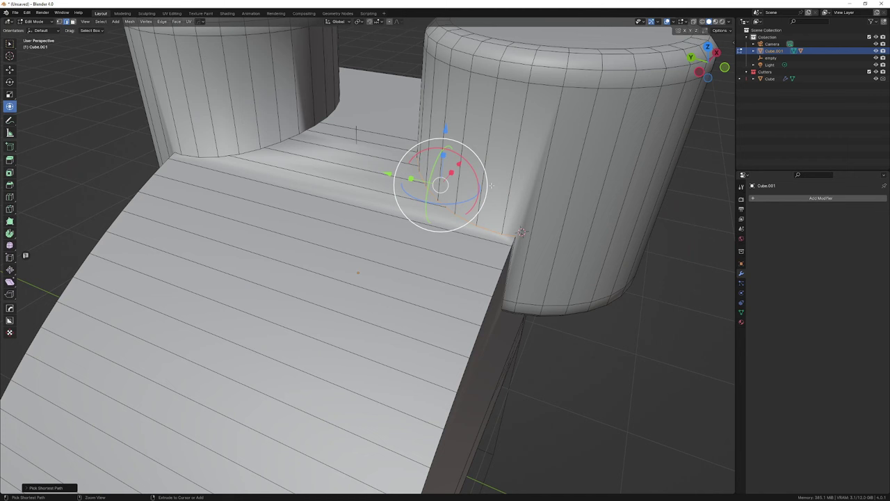
# Bevel the edge where the curved floor meets the cylinder base.
pyautogui.hotkey('ctrl', 'b')
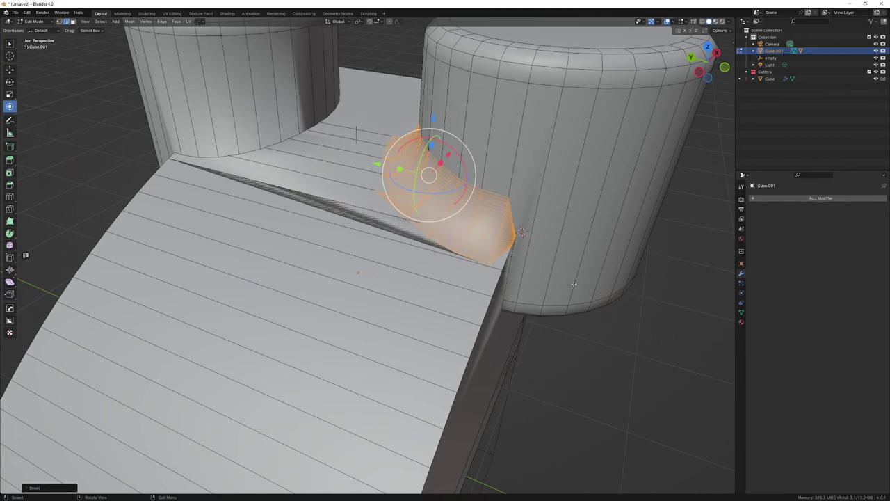
pyautogui.moveTo(573, 284); pyautogui.dragTo(543, 229, button='middle')
pyautogui.click(510, 180)
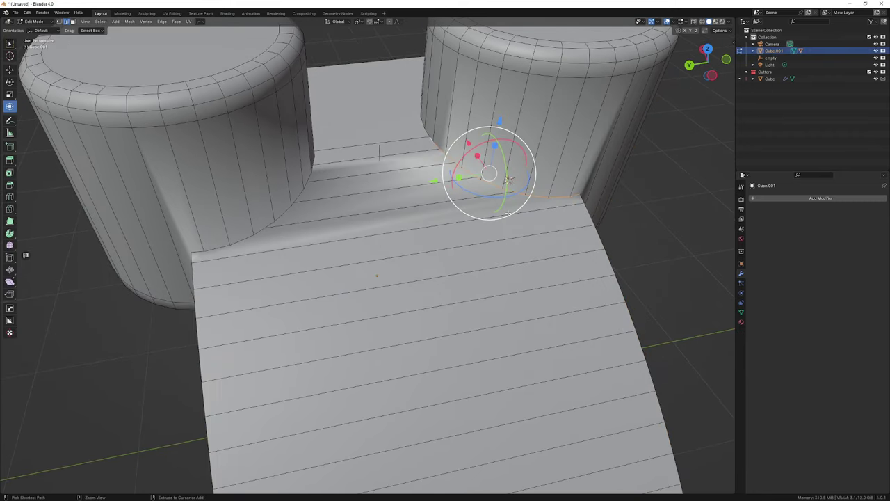
pyautogui.moveTo(510, 180); pyautogui.dragTo(520, 223, button='middle')
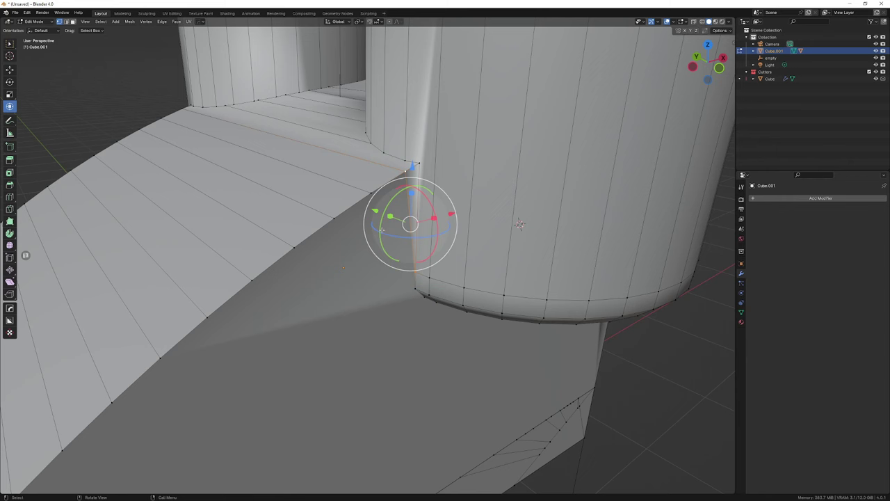
pyautogui.moveTo(400, 277); pyautogui.dragTo(462, 251, button='middle')
# Move the selected edge, then mirror the object across Y in Object Mode.
pyautogui.press('g')
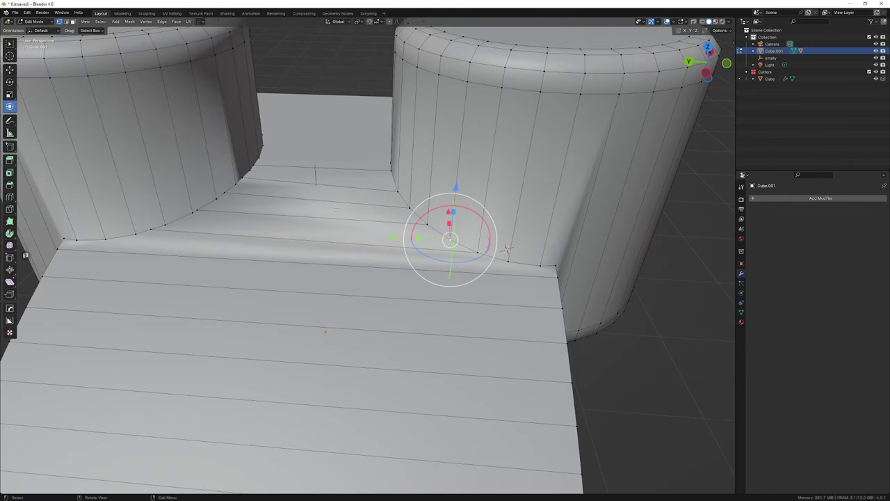
pyautogui.click(361, 163)
pyautogui.press('KP_Decimal')
pyautogui.hotkey('alt', 'x')
pyautogui.click(421, 297)
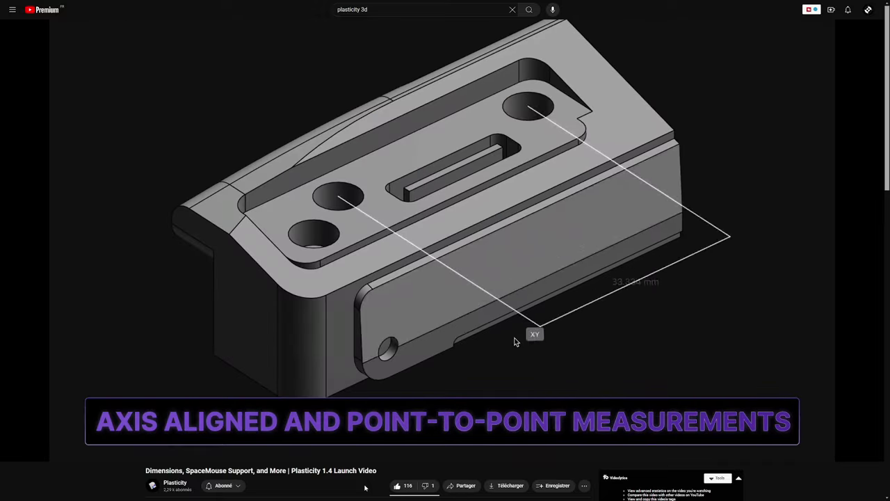
# Scroll down the plasticity.xyz page toward the Pricing section.
pyautogui.moveTo(832, 381)
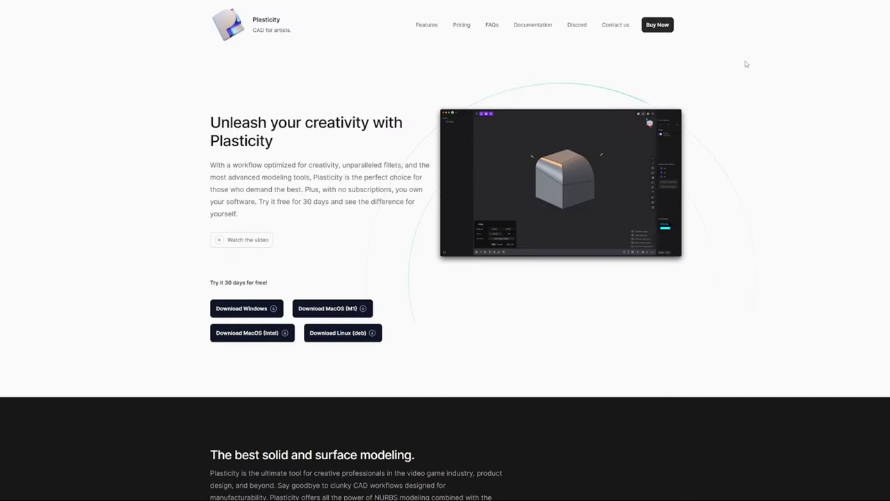
pyautogui.scroll(-3, 744, 64)
pyautogui.scroll(-8, 746, 64)
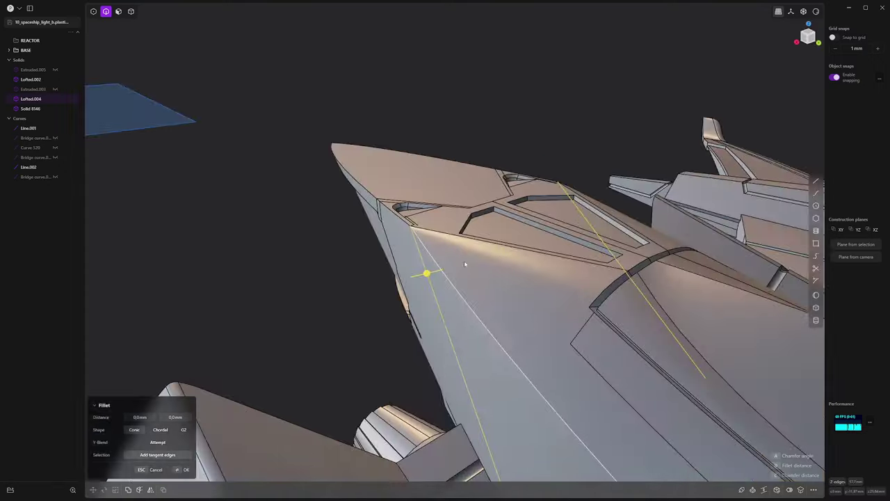
# Bridge the spaceship nose edges, patch a sheet across the curves and thicken it 0.4 mm.
pyautogui.write('fbr')
pyautogui.click(526, 303)
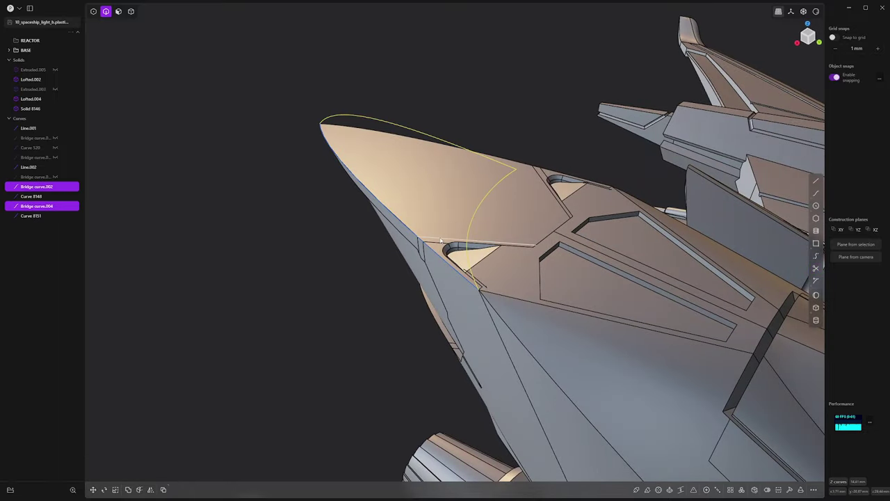
pyautogui.moveTo(578, 311); pyautogui.dragTo(774, 336, button='middle')
pyautogui.click(755, 489)
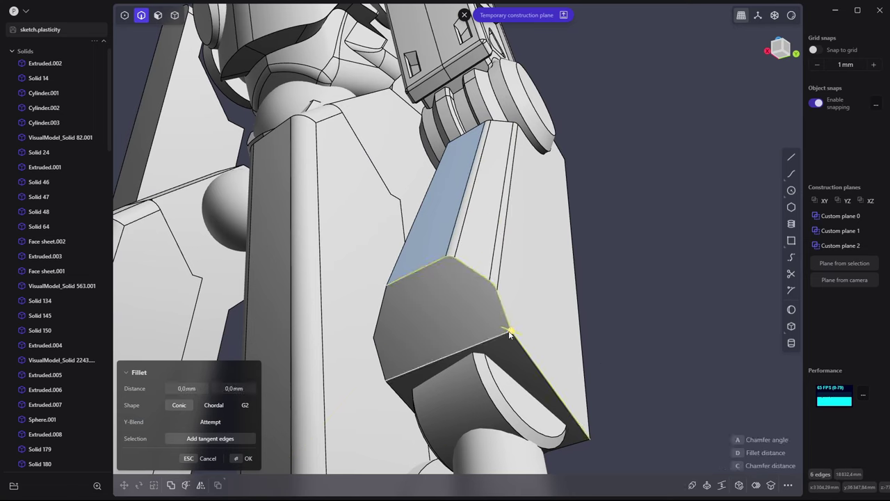
pyautogui.press('Return')
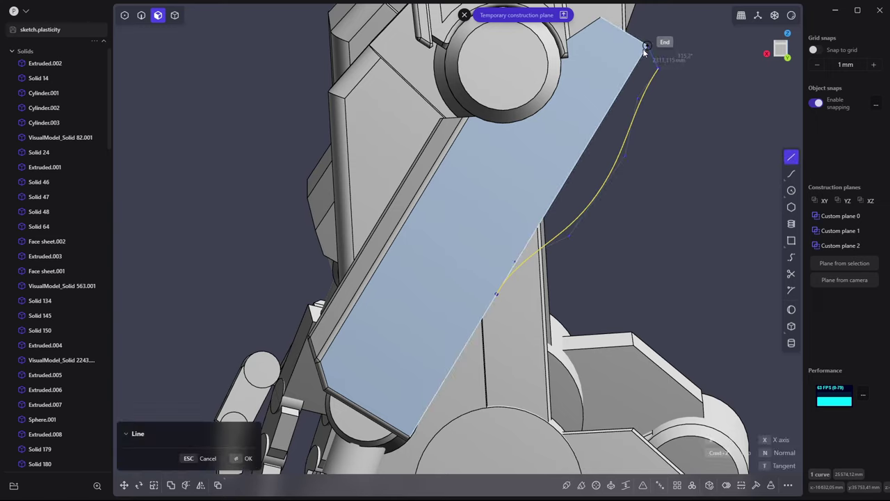
# Finish the drawn line and extrude the region to reshape the robot leg.
pyautogui.moveTo(645, 50)
pyautogui.mouseDown(button='middle')
pyautogui.moveTo(778, 26)
pyautogui.moveTo(610, 147)
pyautogui.mouseUp(button='middle')
pyautogui.press('e')
pyautogui.moveTo(603, 265); pyautogui.dragTo(470, 213, button='middle')
pyautogui.moveTo(585, 157); pyautogui.dragTo(506, 174, button='middle')
pyautogui.press('Return')
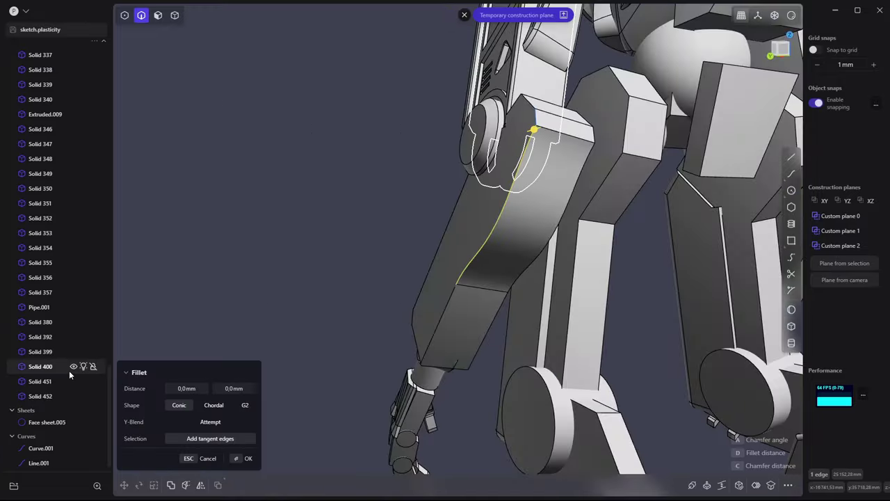
# Fillet the new curved edge on the robot leg.
pyautogui.moveTo(264, 229); pyautogui.dragTo(530, 212, button='middle')
pyautogui.press('Escape')
pyautogui.scroll(-5, 530, 213)
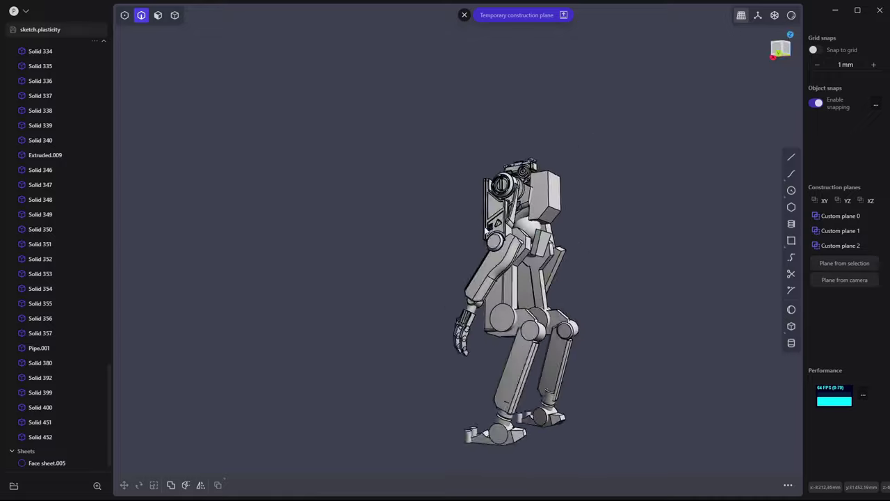
pyautogui.scroll(5, 534, 237)
# Select a face on the leg and scale it.
pyautogui.press('3')
pyautogui.click(554, 216)
pyautogui.press('o')
pyautogui.press('s')
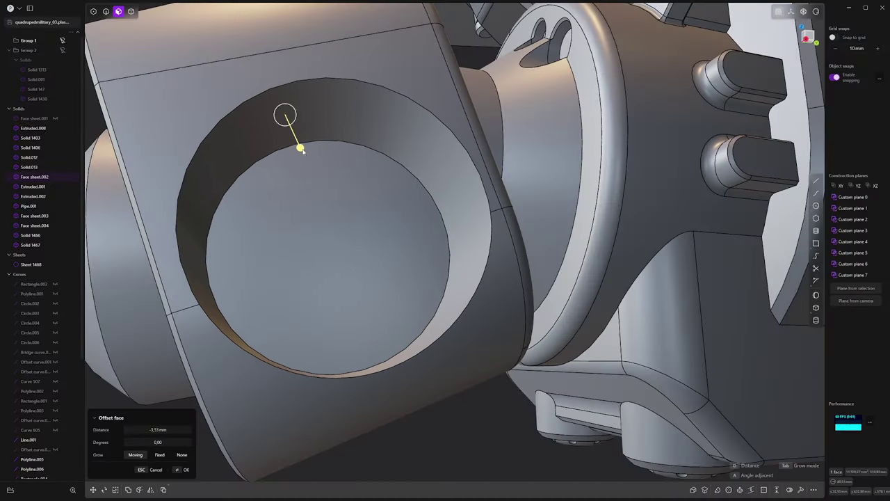
# Fillet the circular opening's top rim at -2.21 mm, with box Solid 1468 inside.
pyautogui.press('2')
pyautogui.click(325, 80)
pyautogui.press('f')
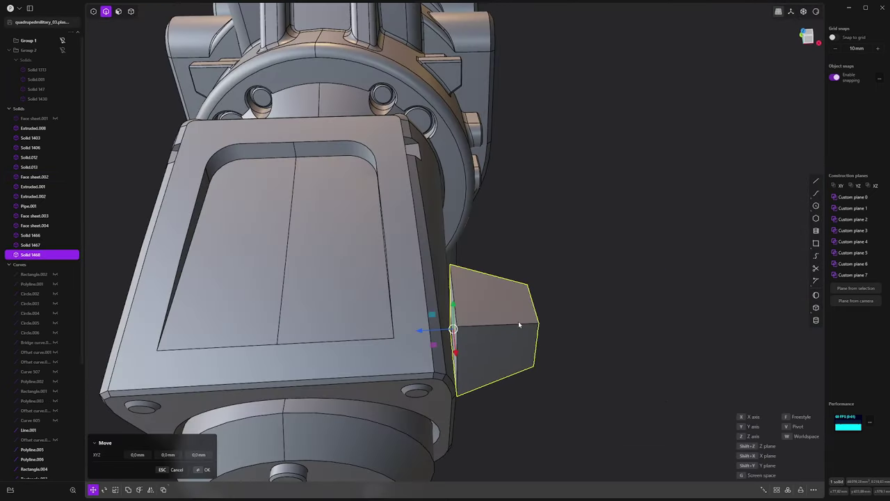
pyautogui.moveTo(519, 325); pyautogui.dragTo(481, 336, button='middle')
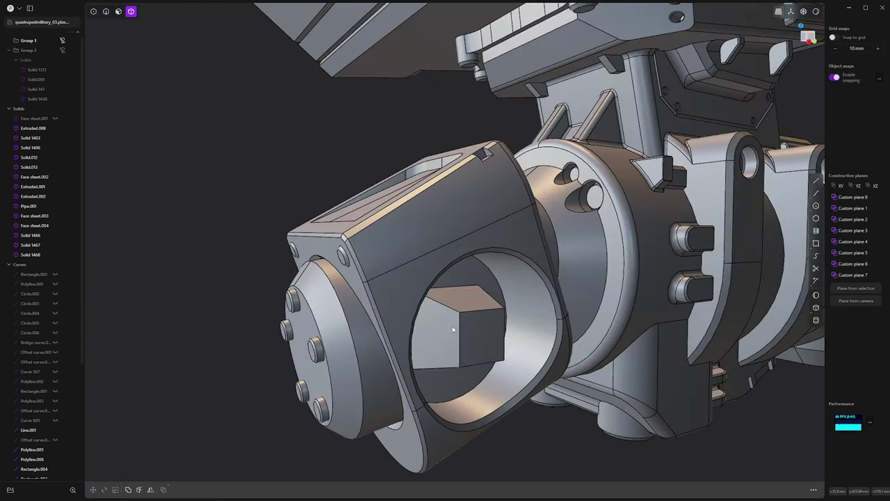